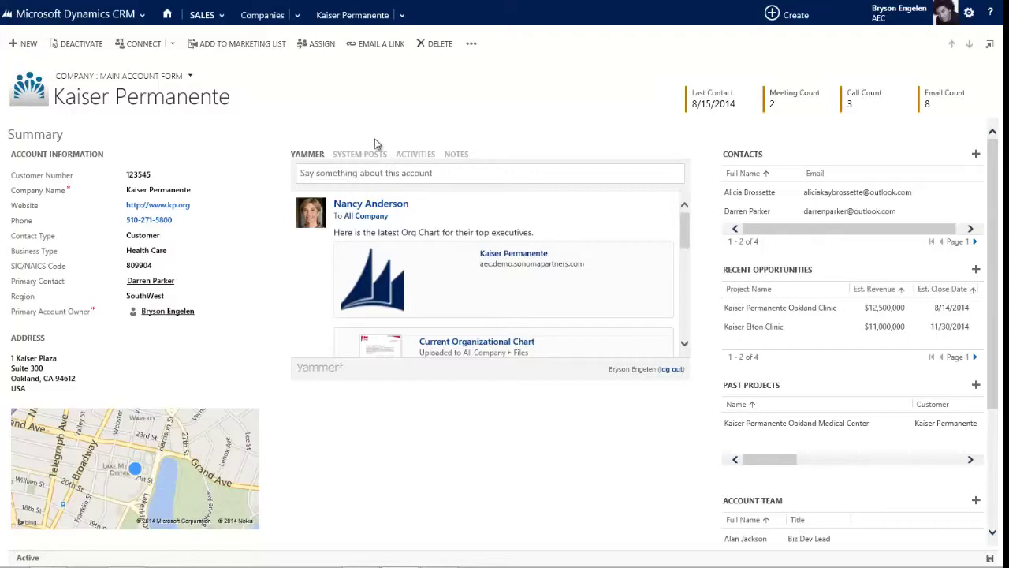
Switch the social pane from the Yammer feed to system posts, showing Access to power negotiated and Request for Proposal.
click(376, 160)
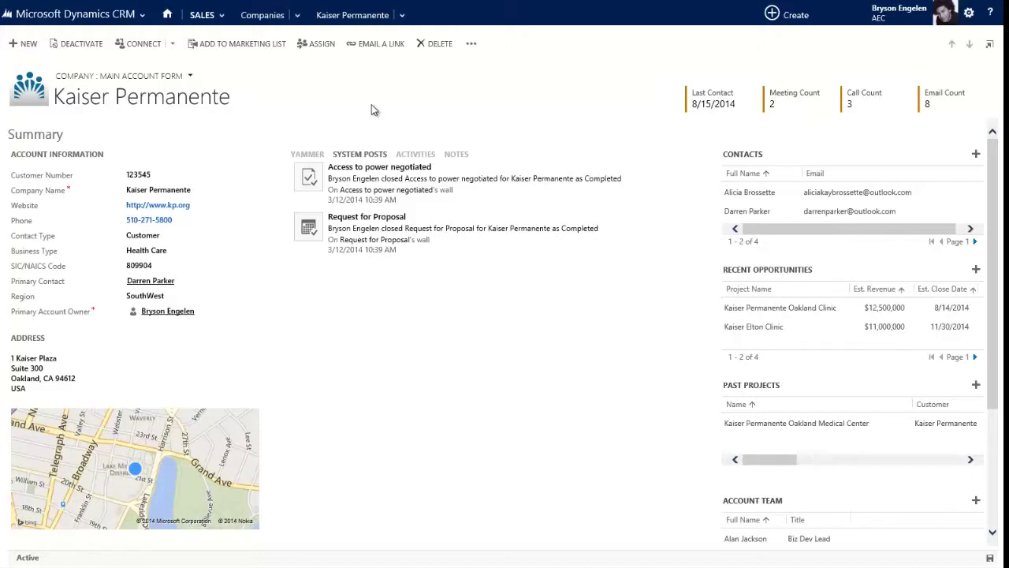
Browse Kaiser Permanente's activity list, then begin a blank outgoing phone call for the primary contact.
click(411, 153)
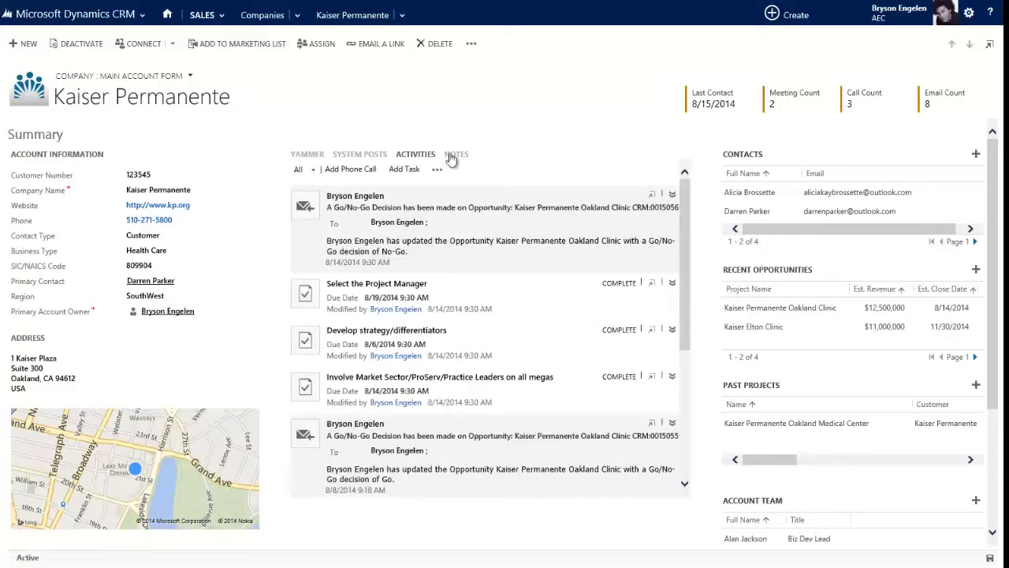
drag(686, 214, 688, 353)
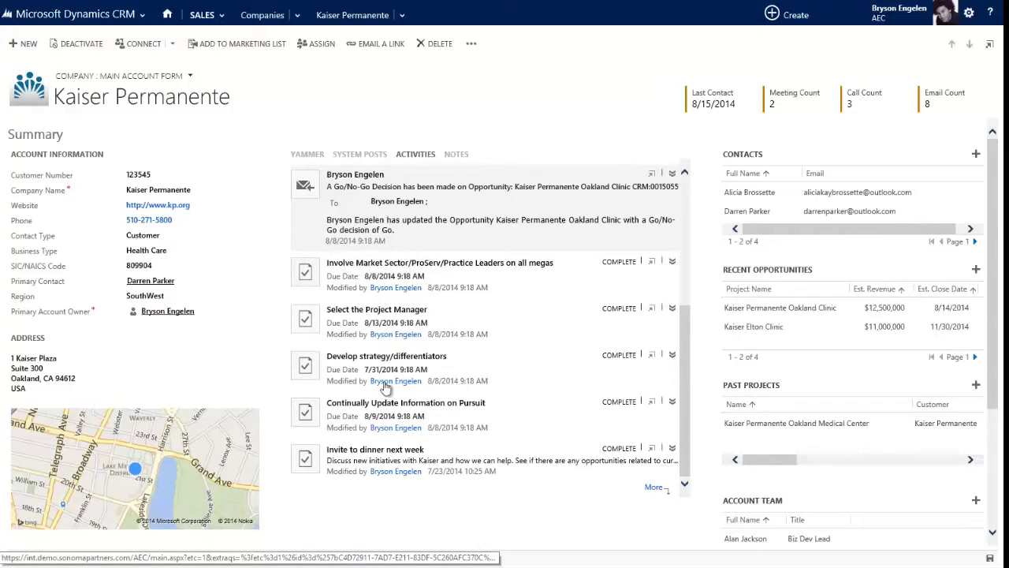
drag(683, 417, 681, 252)
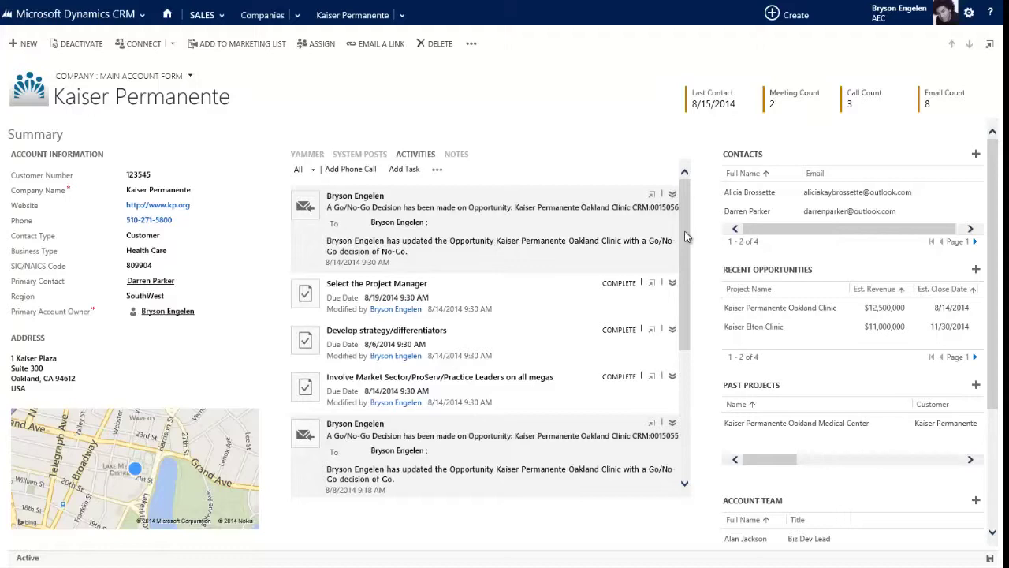
click(344, 170)
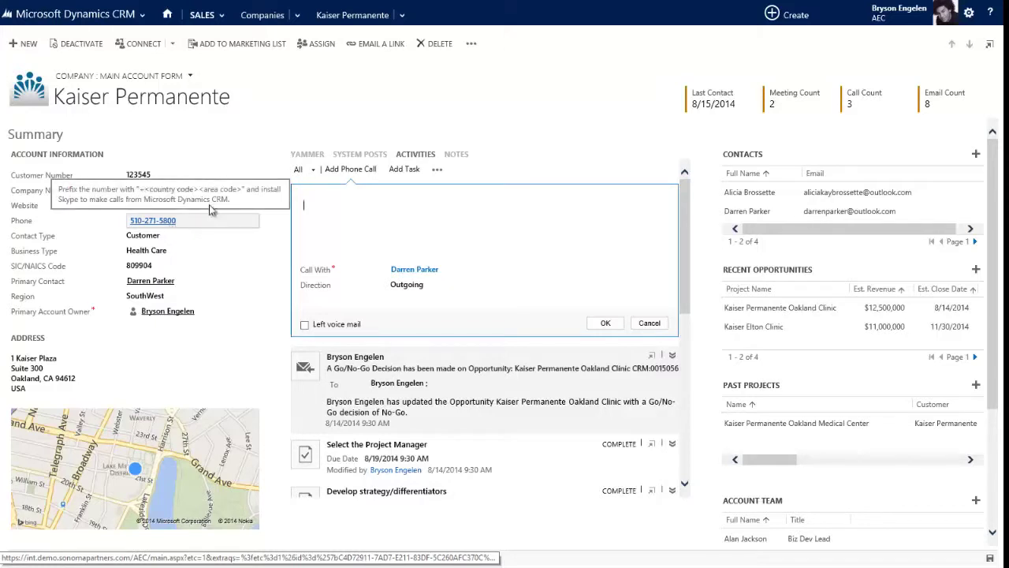
Cancel the blank phone call after the description-required prompt, returning to the activities list.
click(475, 210)
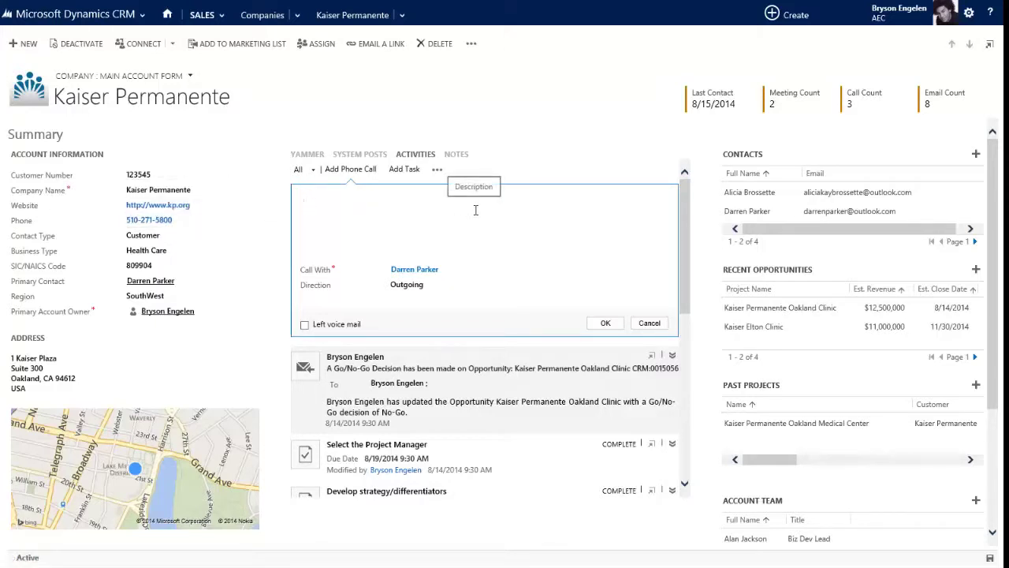
click(232, 140)
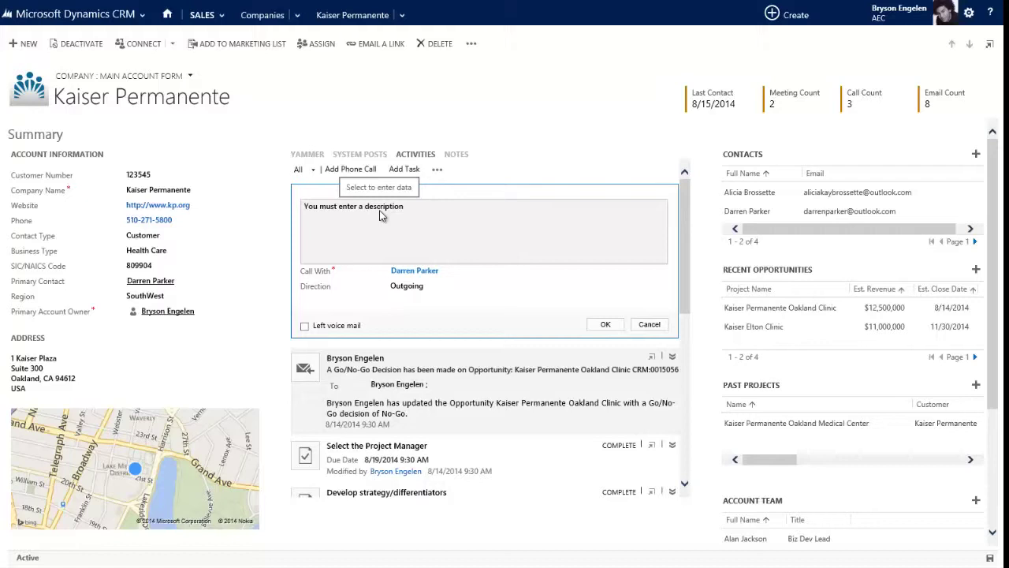
click(649, 323)
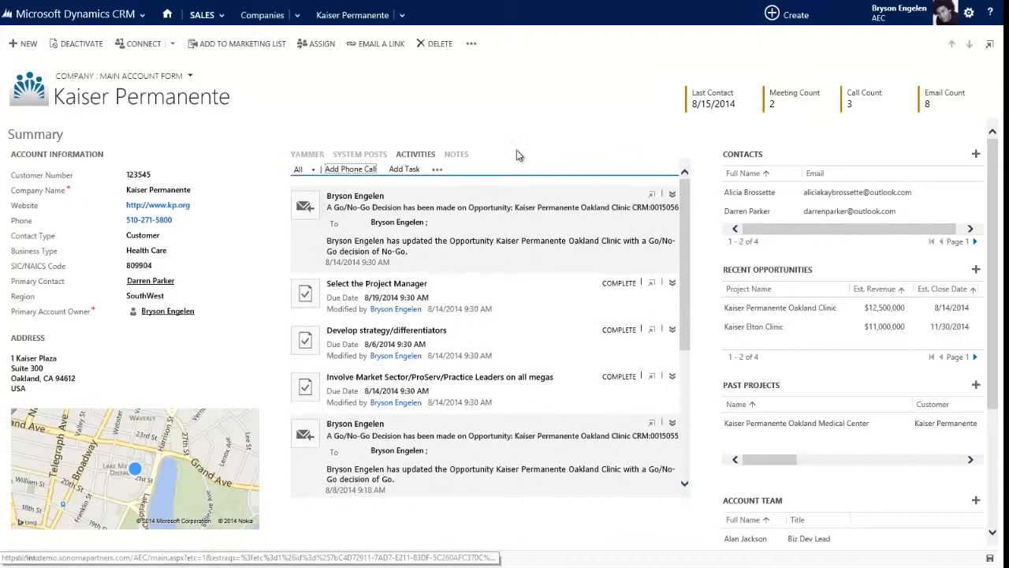
Display the account's notes, including New Org Chart and the rumoured Santa Madre hospital.
click(457, 154)
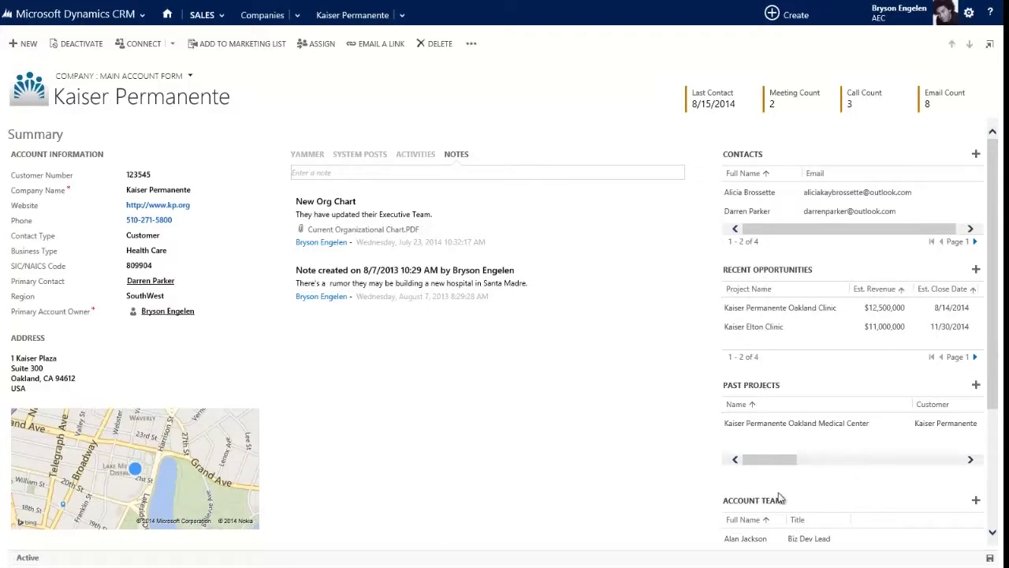
drag(999, 353, 997, 468)
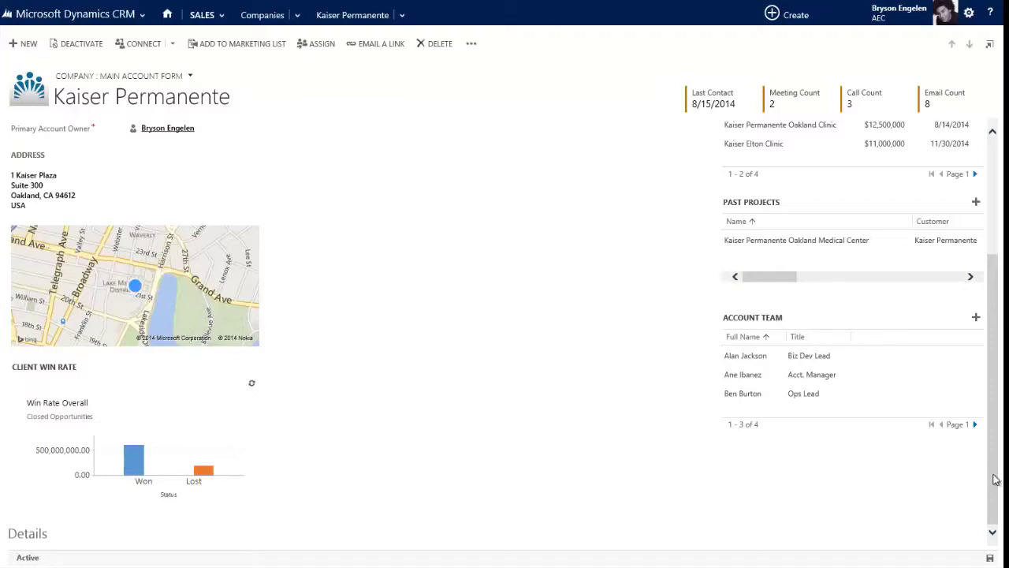
drag(996, 474, 992, 354)
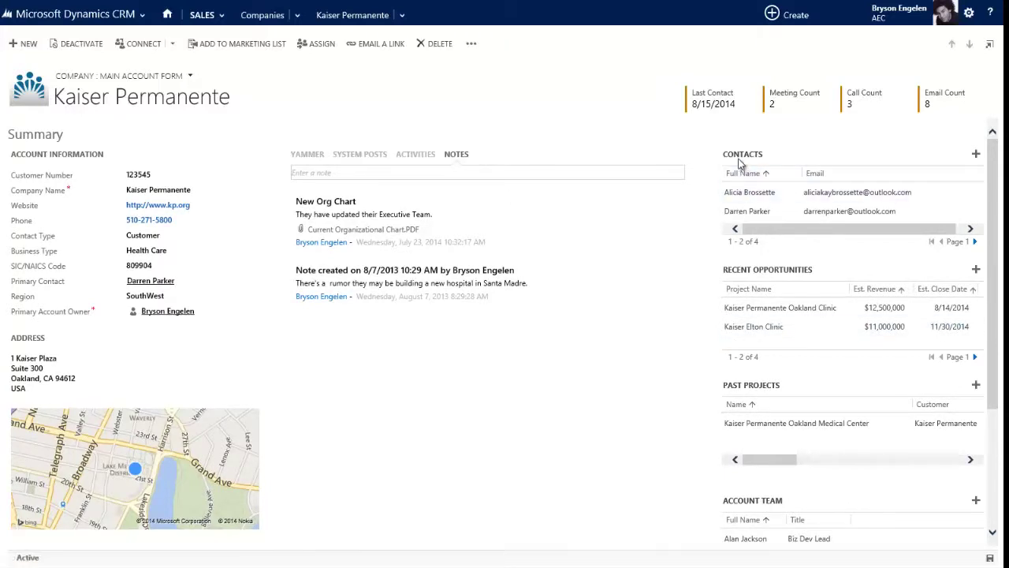
click(975, 156)
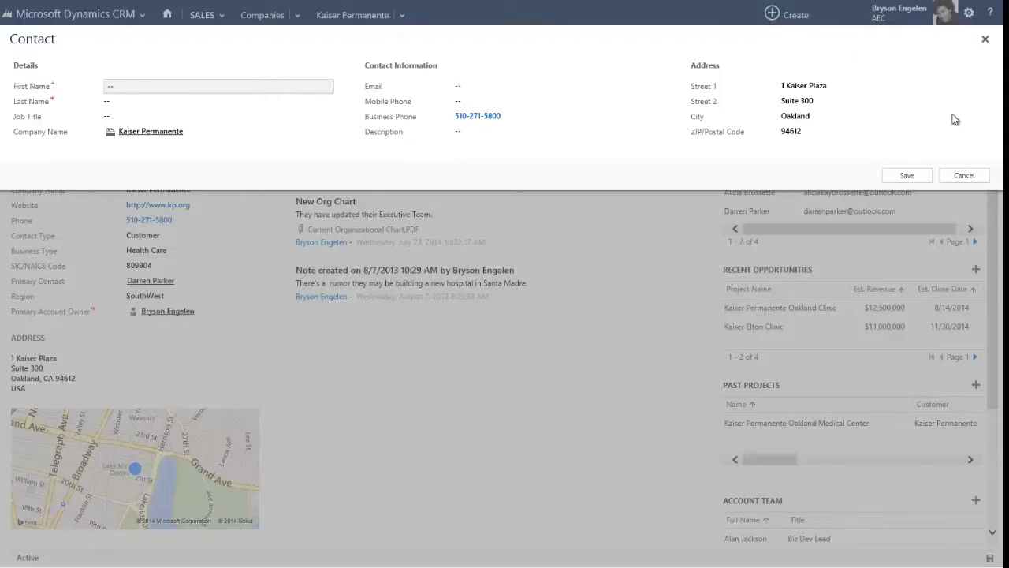
click(985, 40)
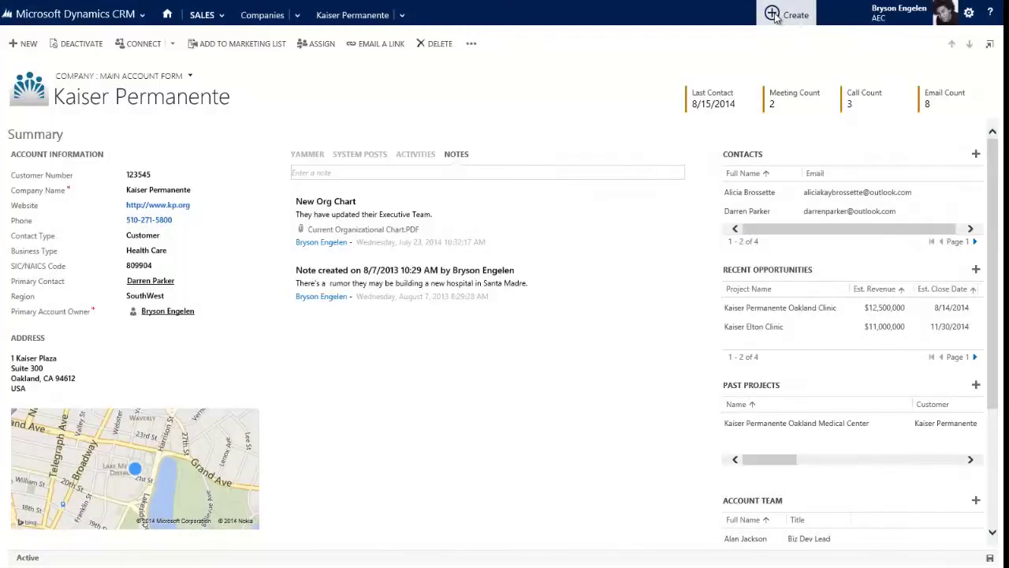
click(774, 15)
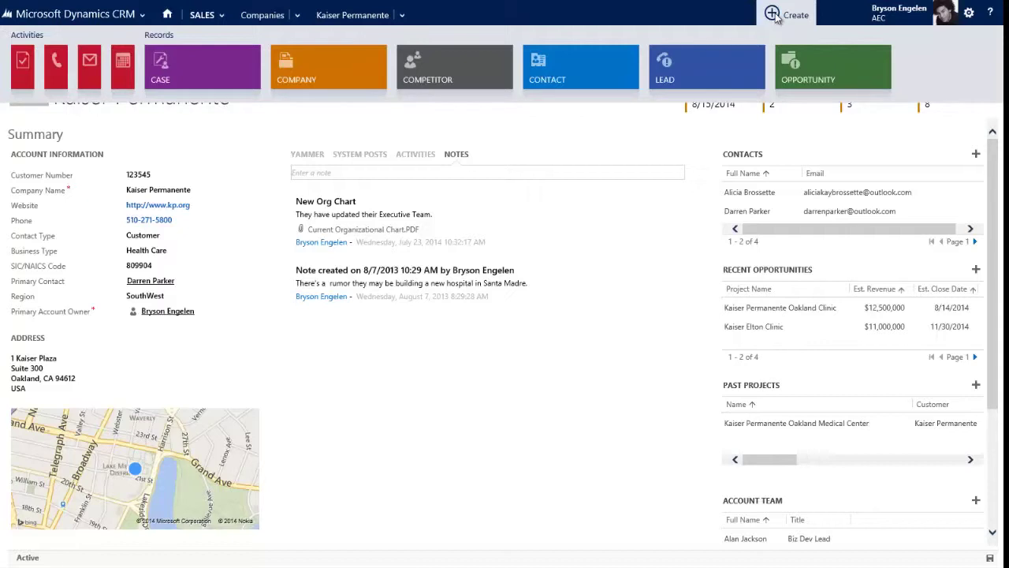
click(257, 128)
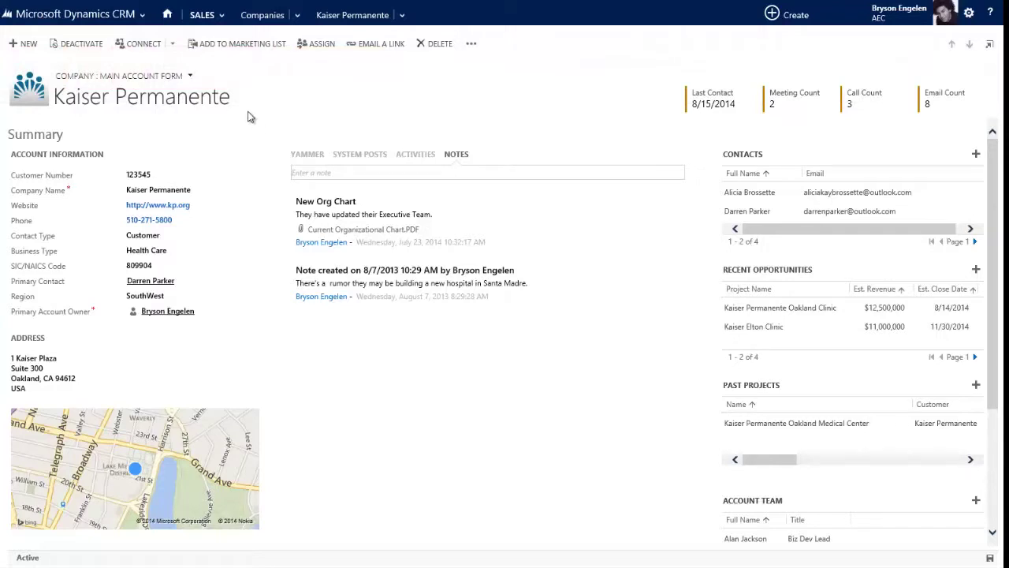
List the record's forms: Main Account, Account Plan, Marketing, Biz Dev, Operations and Stock Account.
click(189, 76)
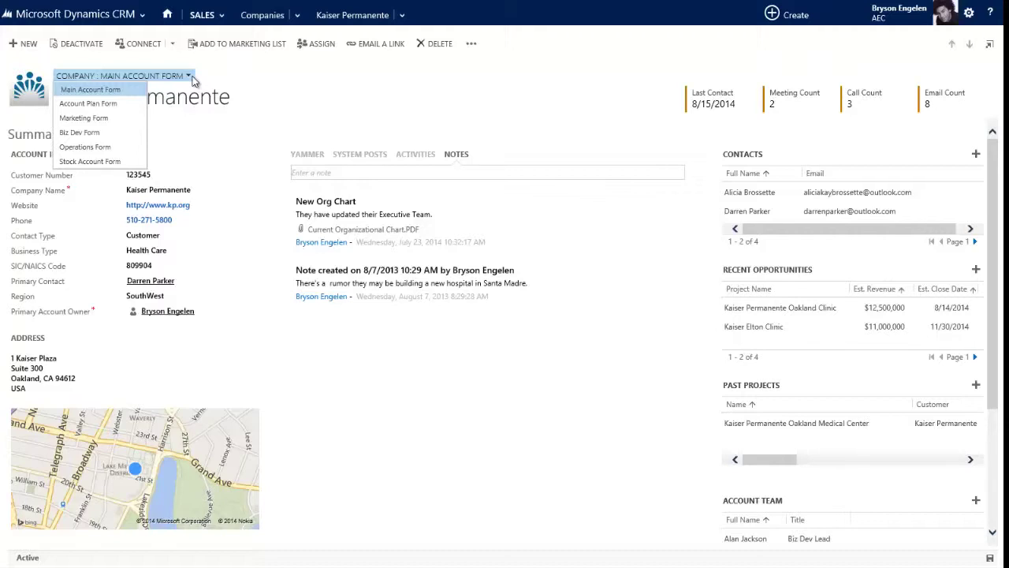
Switch to the Account Plan Form and look over Client Profile, key contacts and the Client Win Rate chart.
click(112, 105)
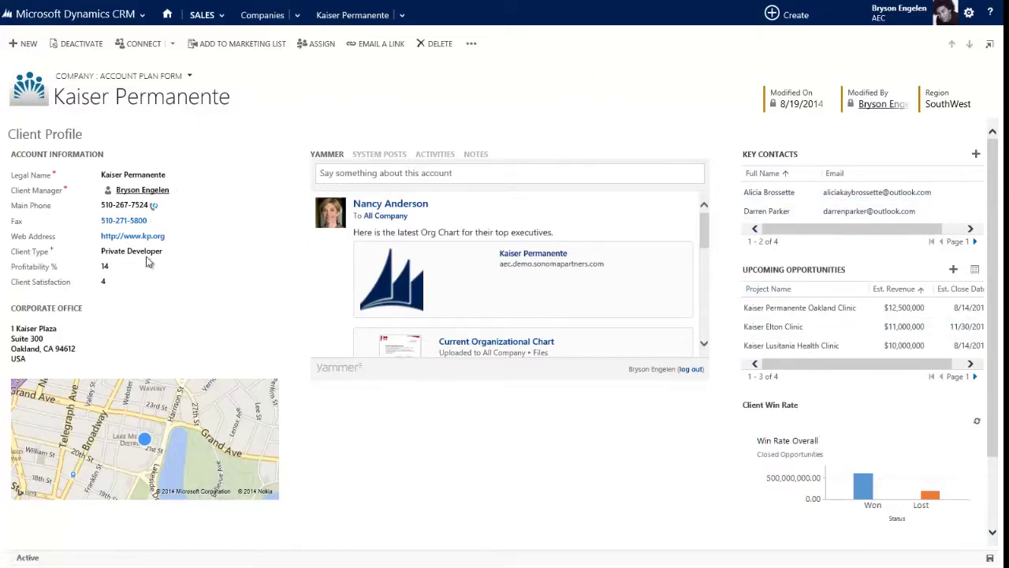
click(158, 222)
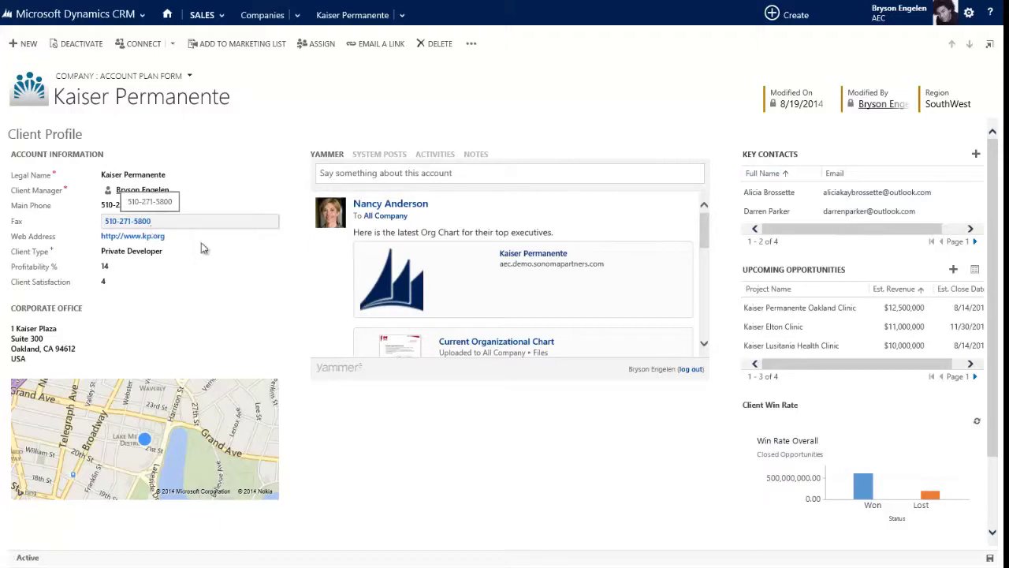
scroll(993, 189, down, 2)
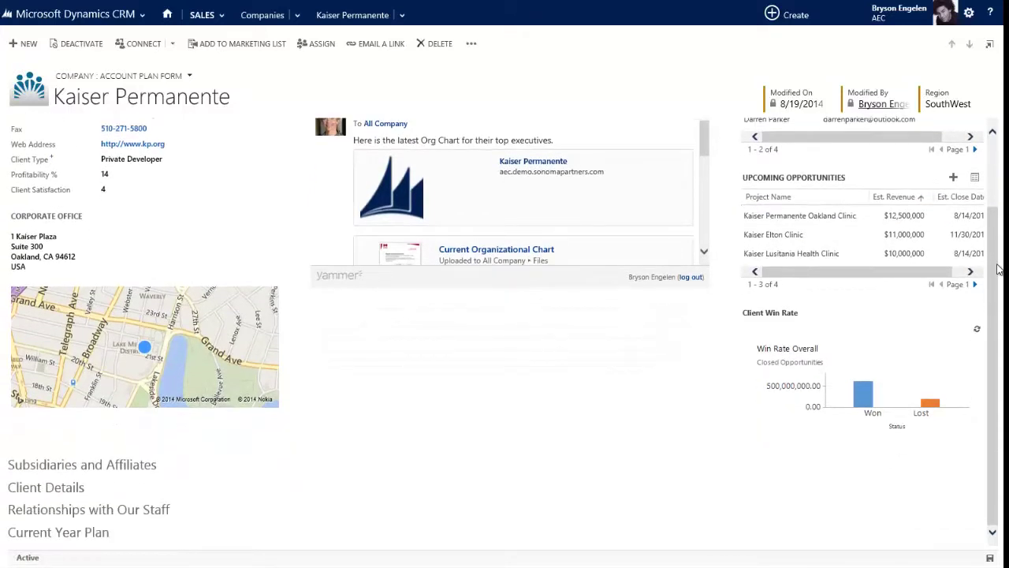
scroll(996, 268, up, 2)
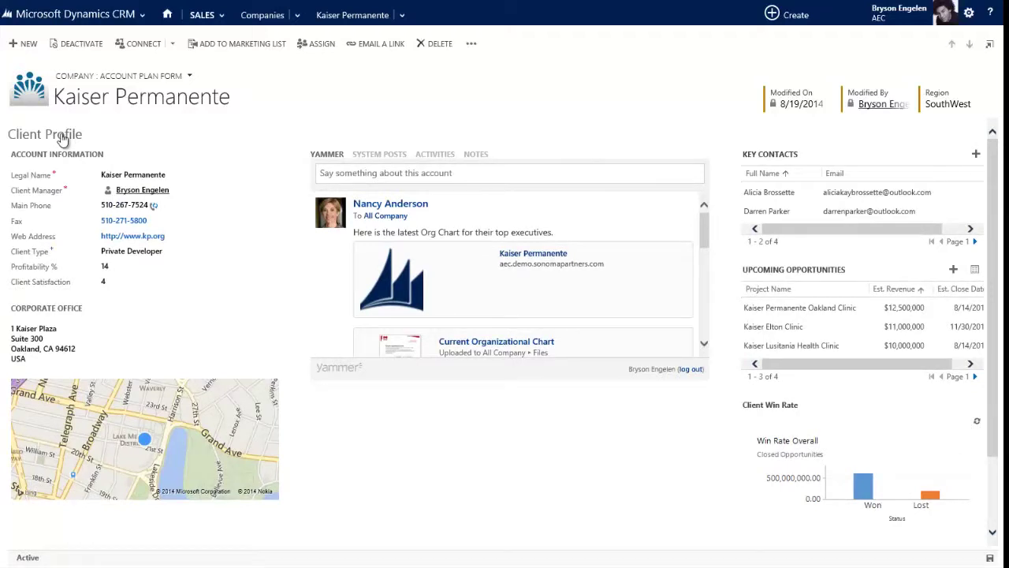
Collapse Client Profile and expand Subsidiaries and Affiliates to show the 8 regional subsidiaries.
click(63, 139)
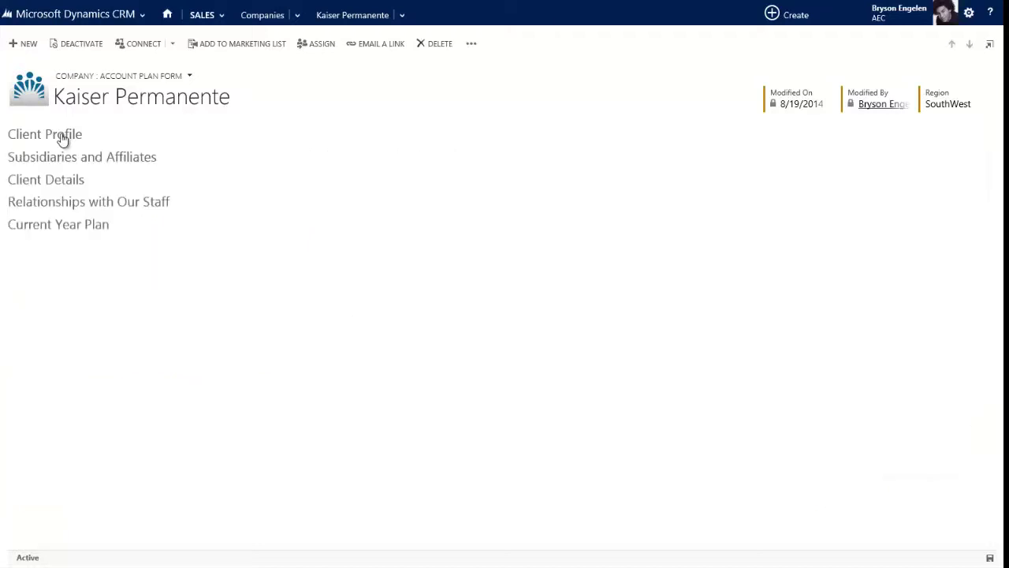
click(63, 162)
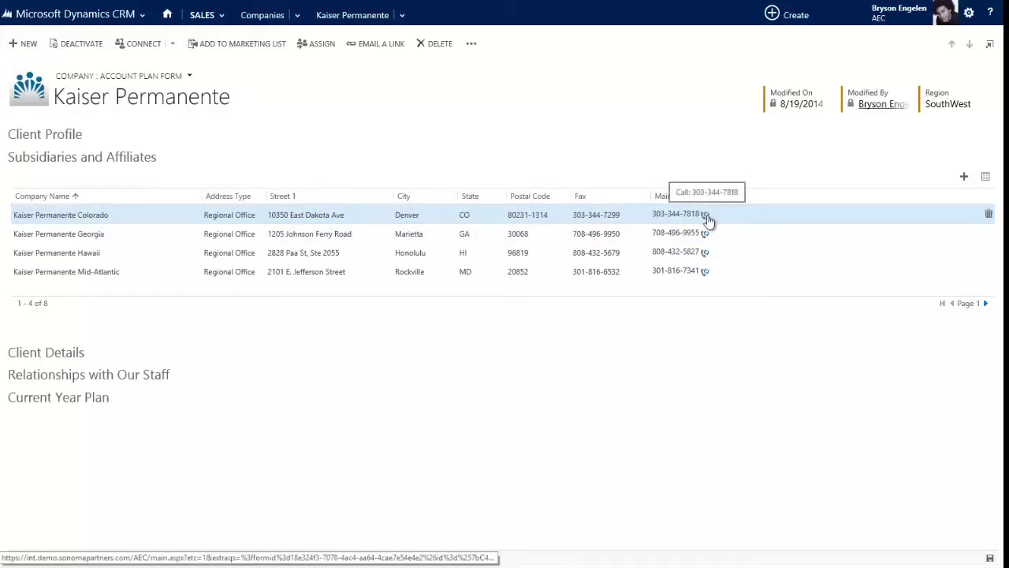
Collapse Subsidiaries and Affiliates, skim Client Details, then expand Relationships with Our Staff showing three key contacts and SWOT.
click(84, 158)
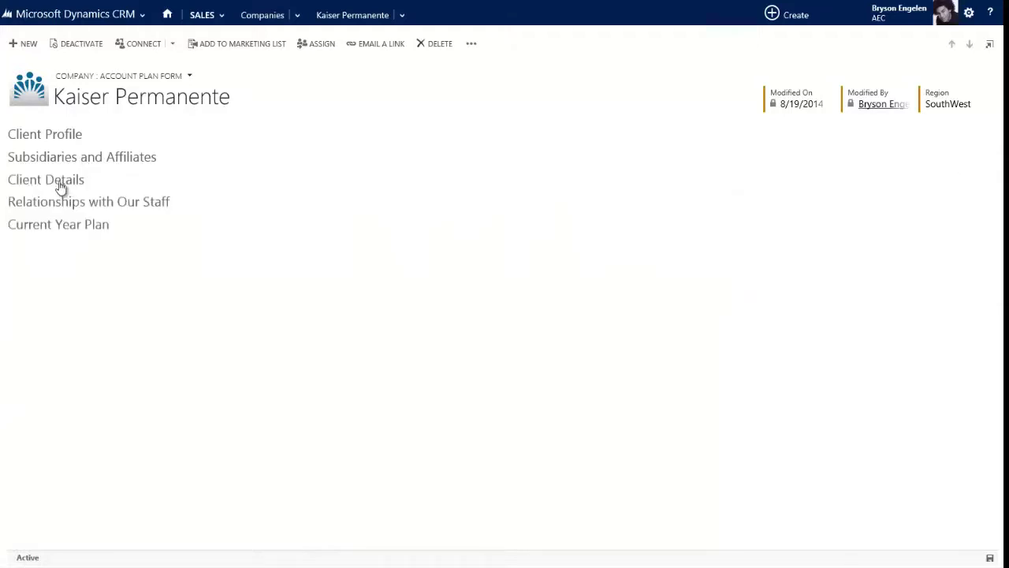
click(60, 183)
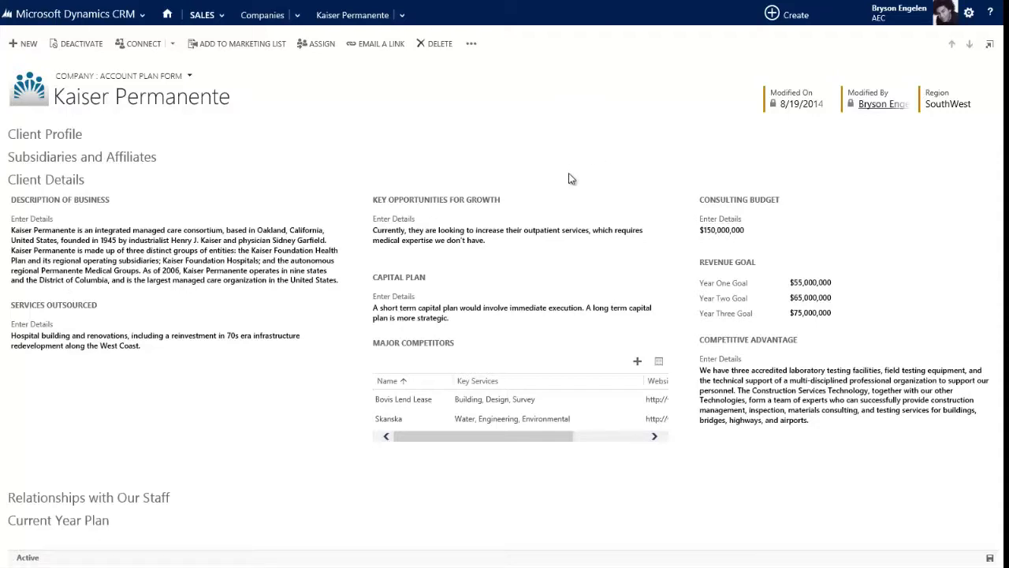
click(71, 183)
click(79, 203)
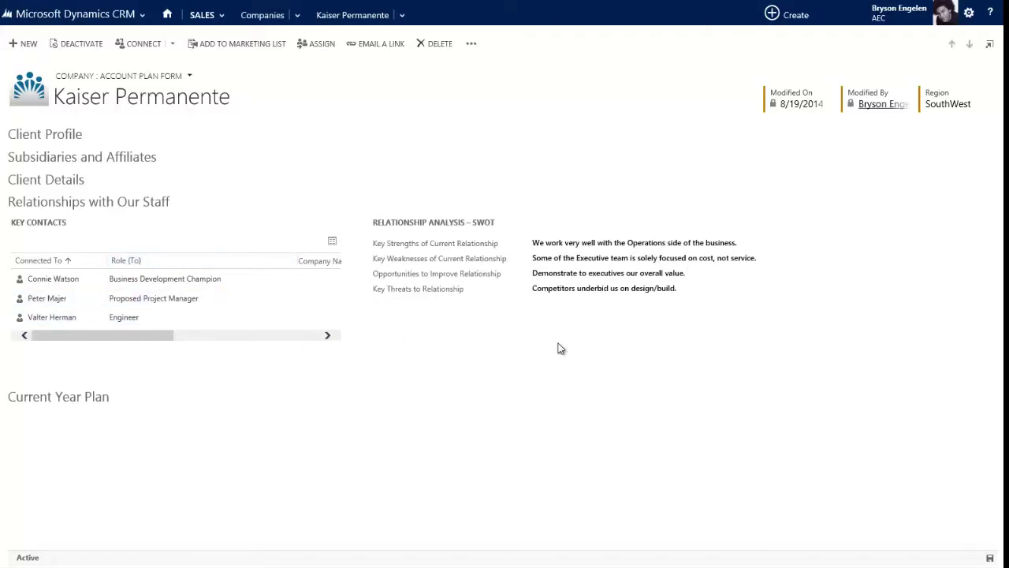
Collapse Relationships with Our Staff, skim Current Year Plan, collapse it, and reopen the form list.
click(156, 202)
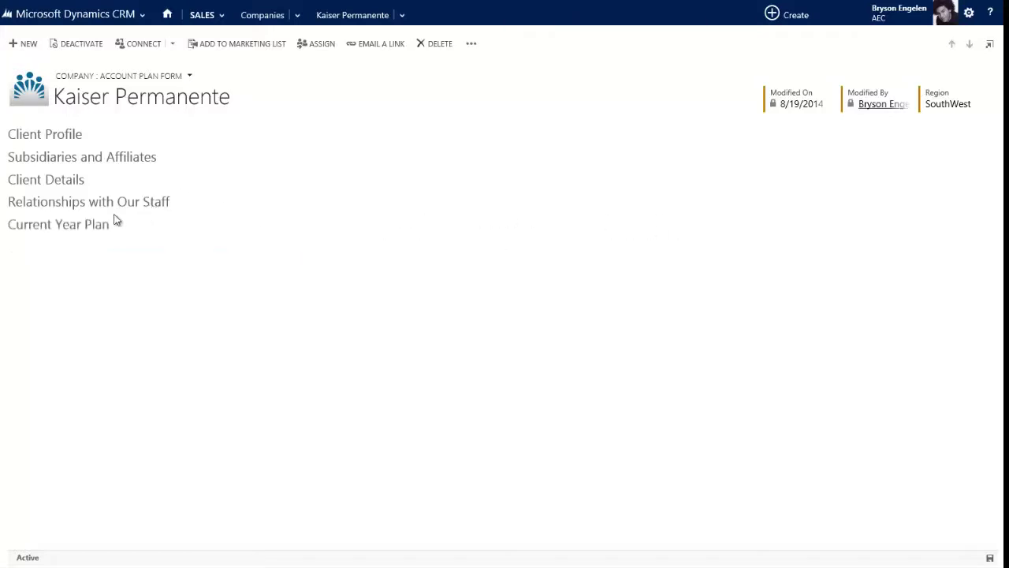
click(92, 227)
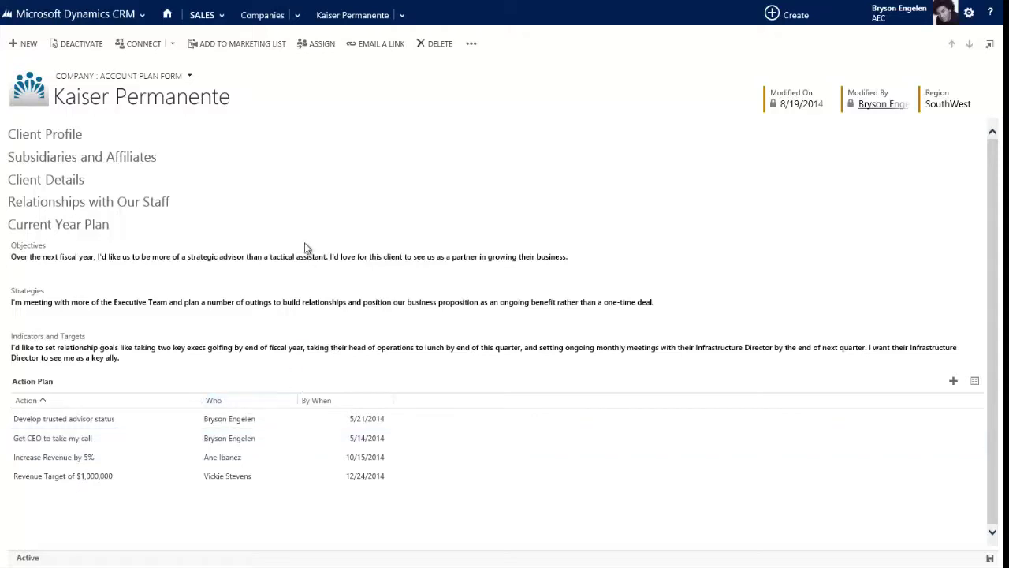
click(87, 227)
click(181, 75)
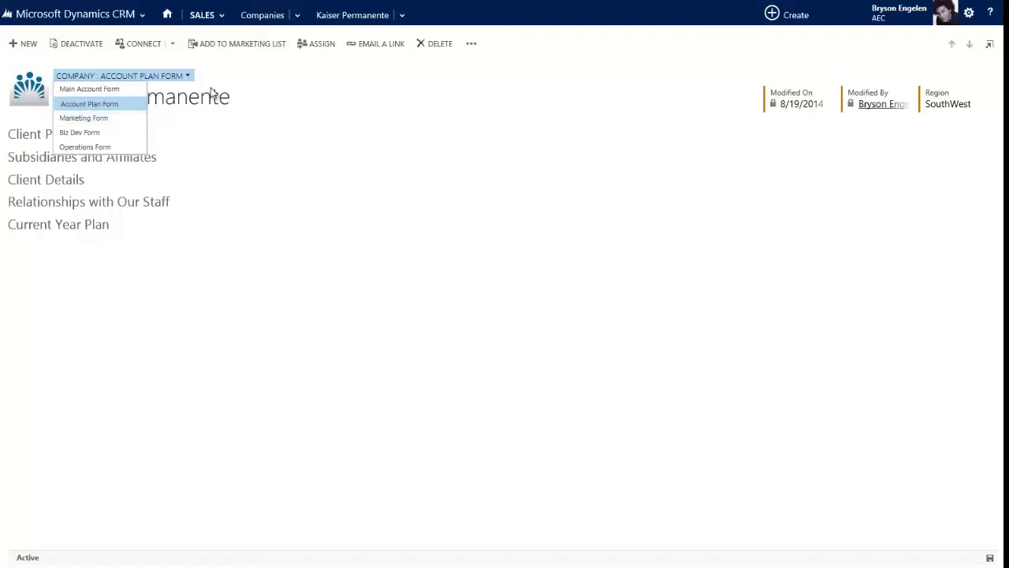
Close the form list without switching, keeping Kaiser Permanente on the Account Plan Form.
click(236, 69)
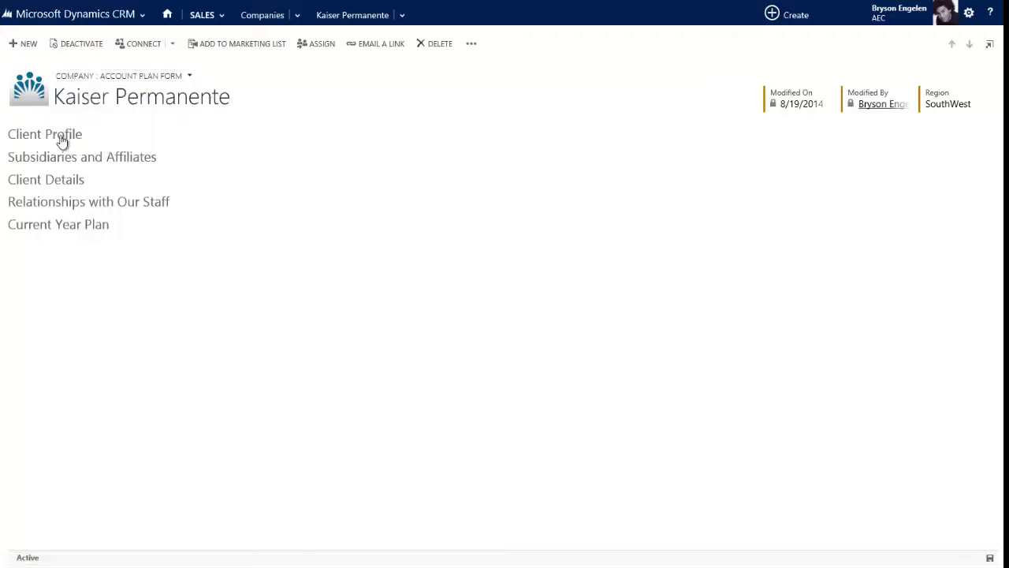